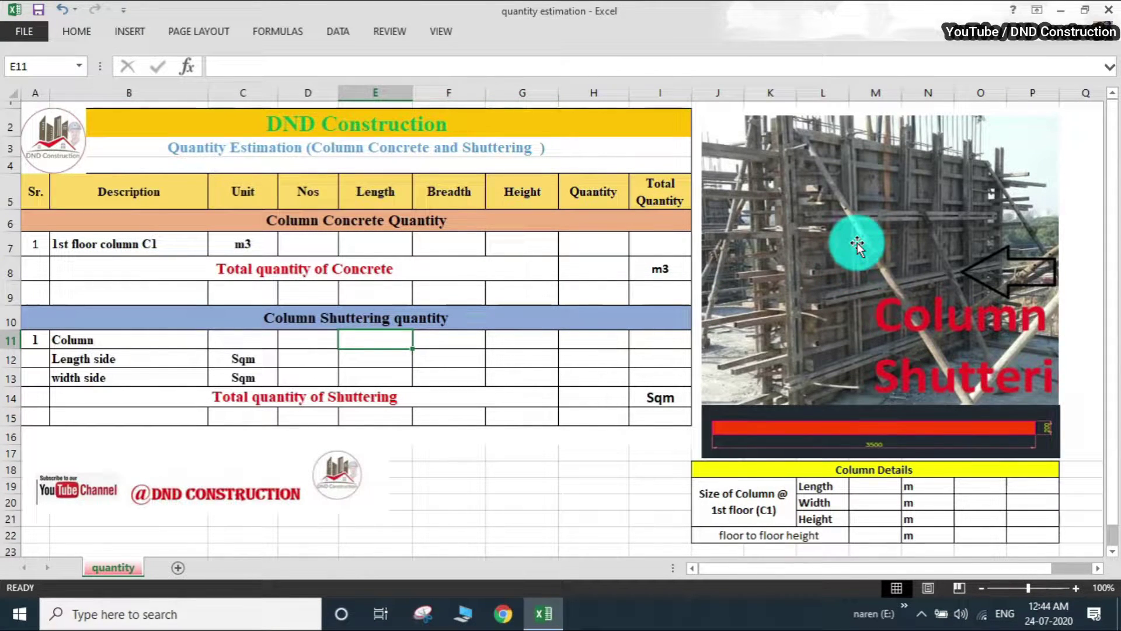
Enter length 3.5, width 0.2, height 2.4 and floor-to-floor 3 in Column Details M19:M22
scroll(835, 310, "down", 1)
scroll(841, 310, "up", 1)
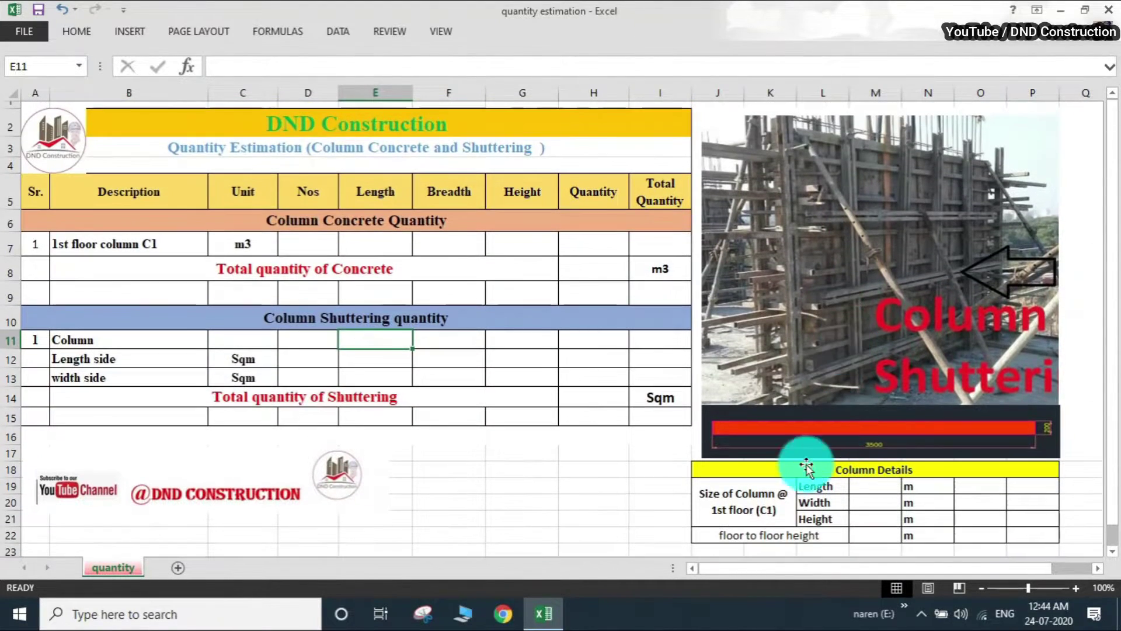
left_click(871, 484)
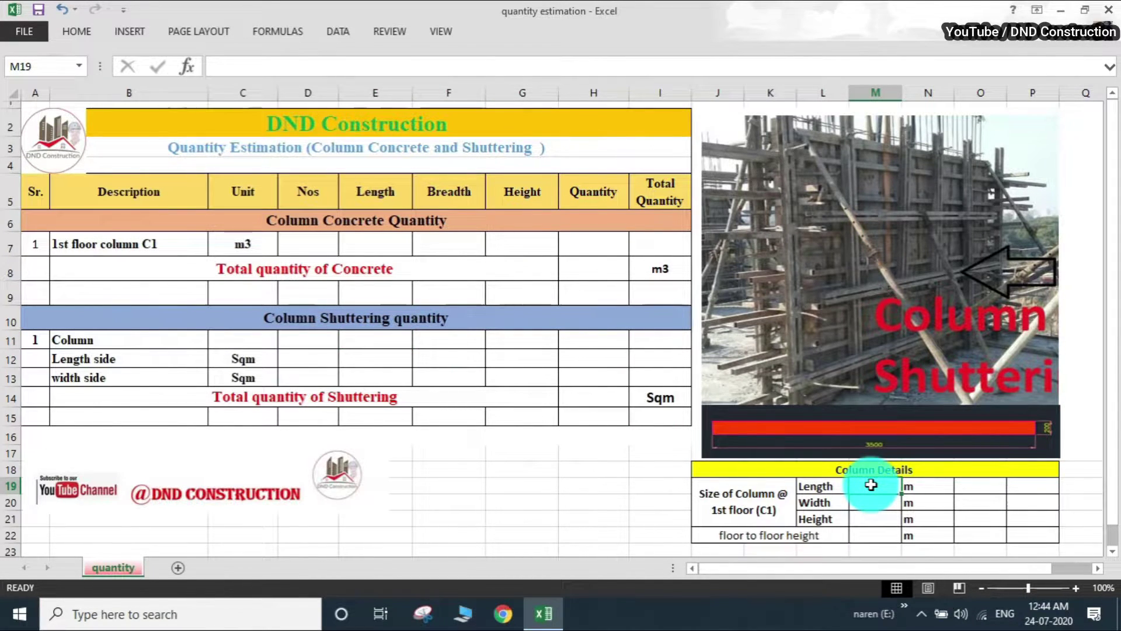
type("3.5")
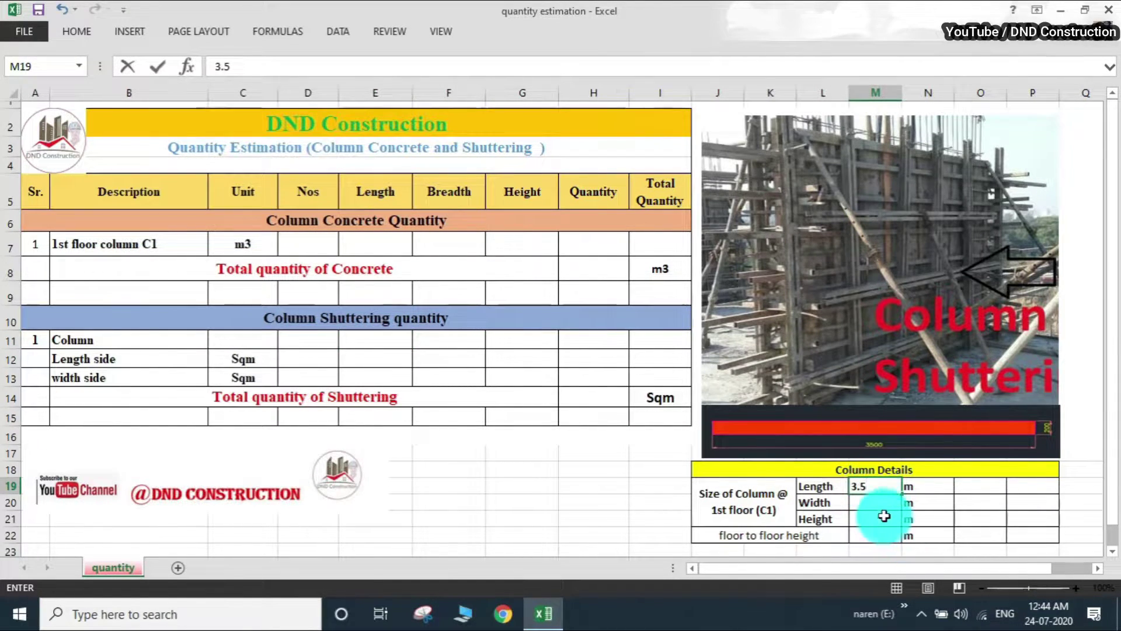
left_click(878, 497)
type("0.2")
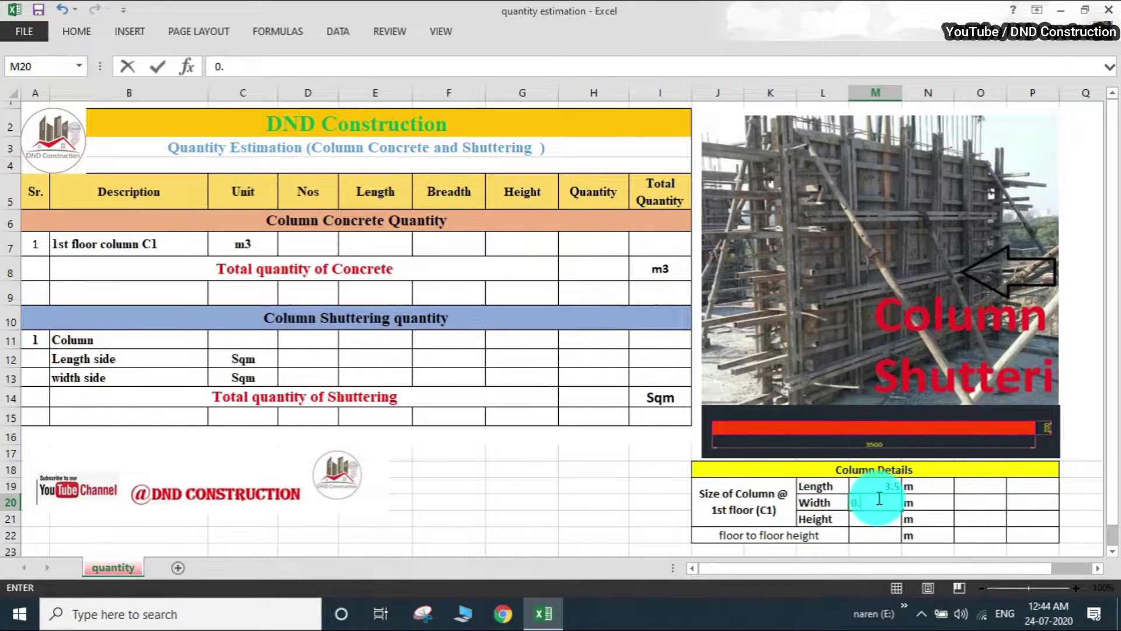
left_click(887, 521)
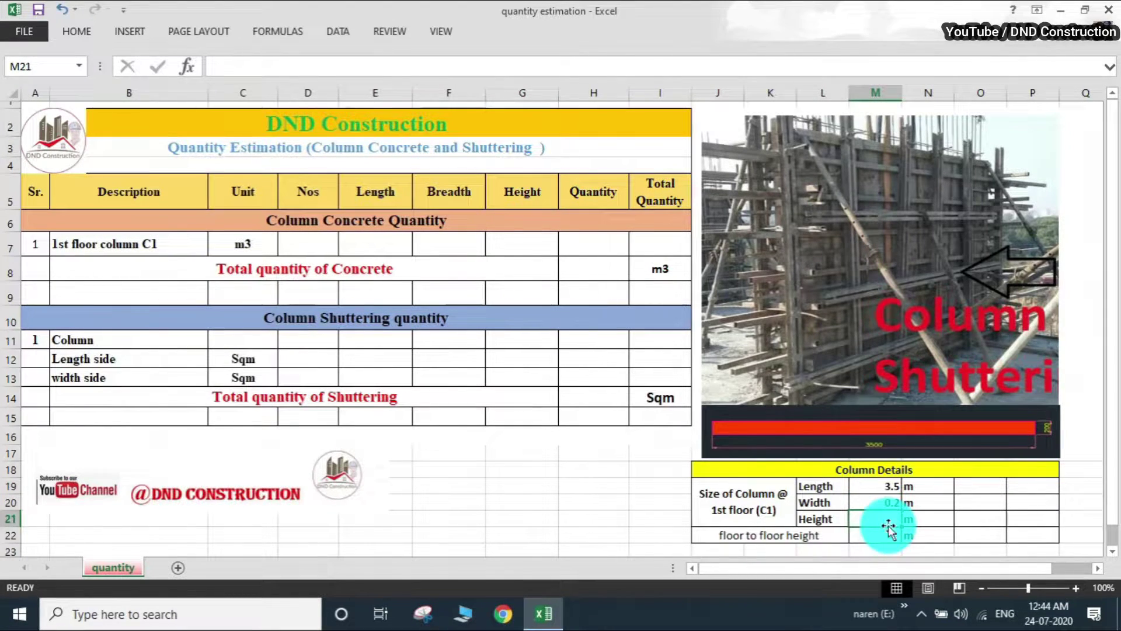
type("2.4")
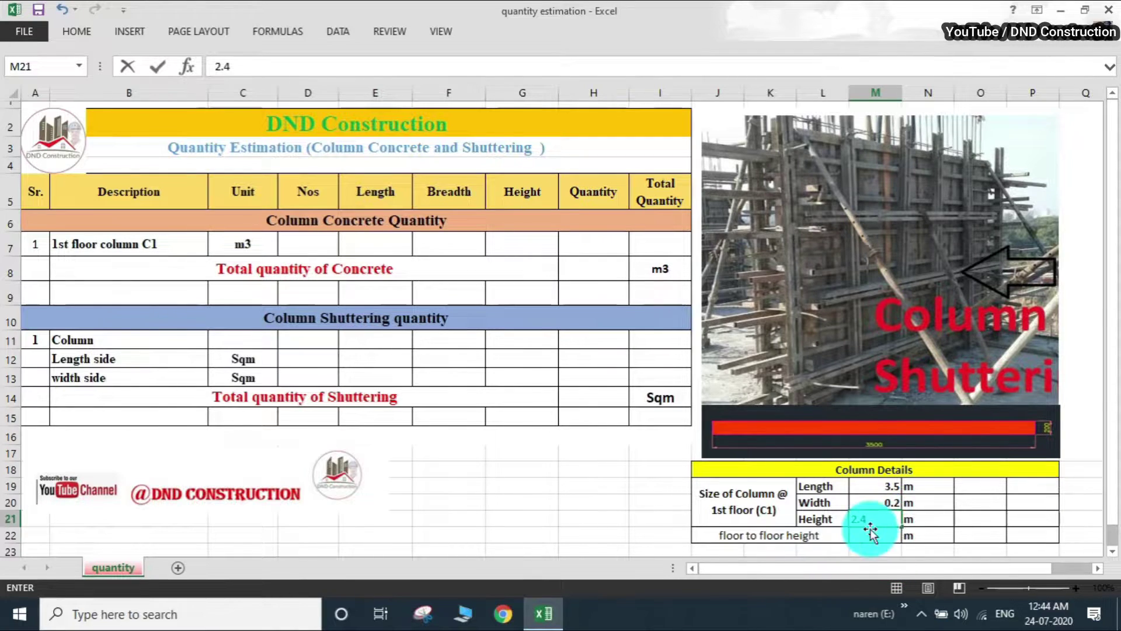
left_click(875, 537)
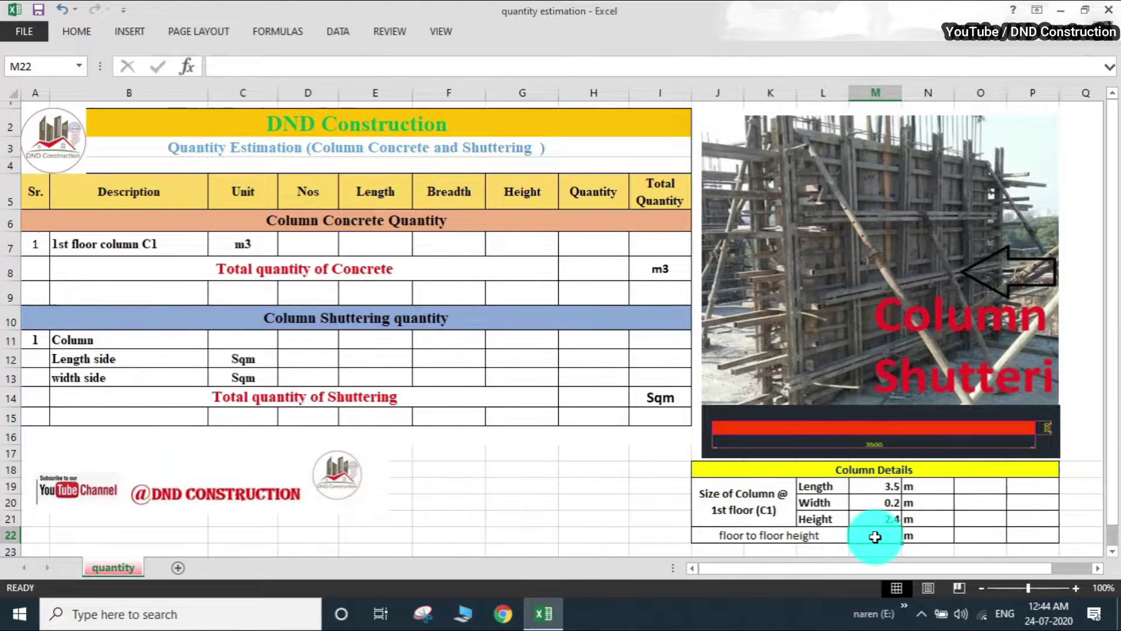
type("3")
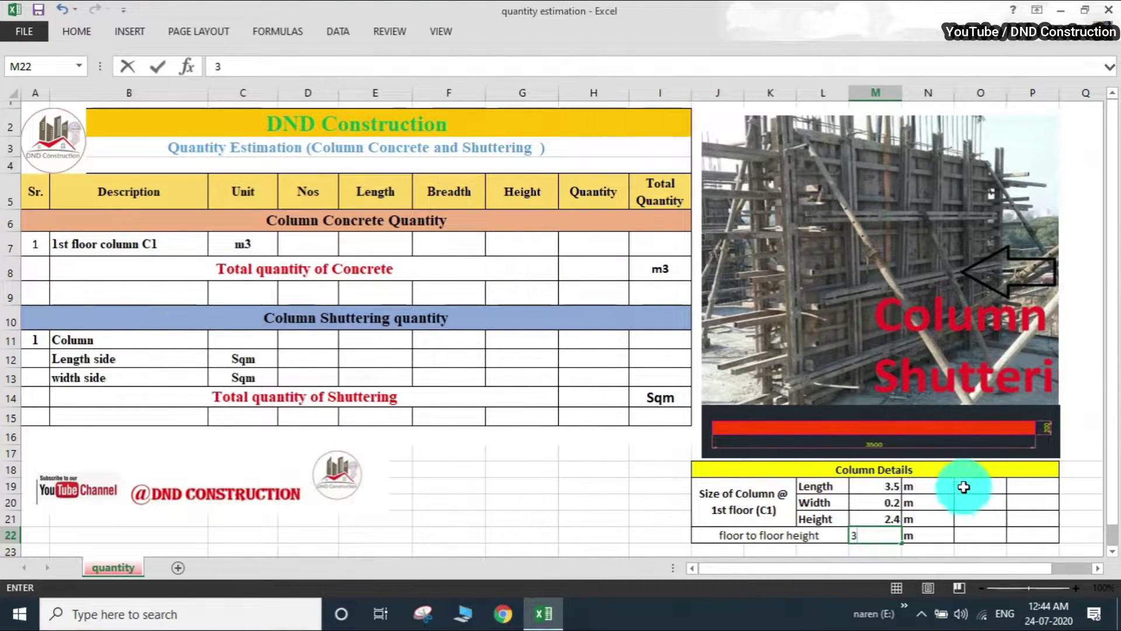
left_click(966, 501)
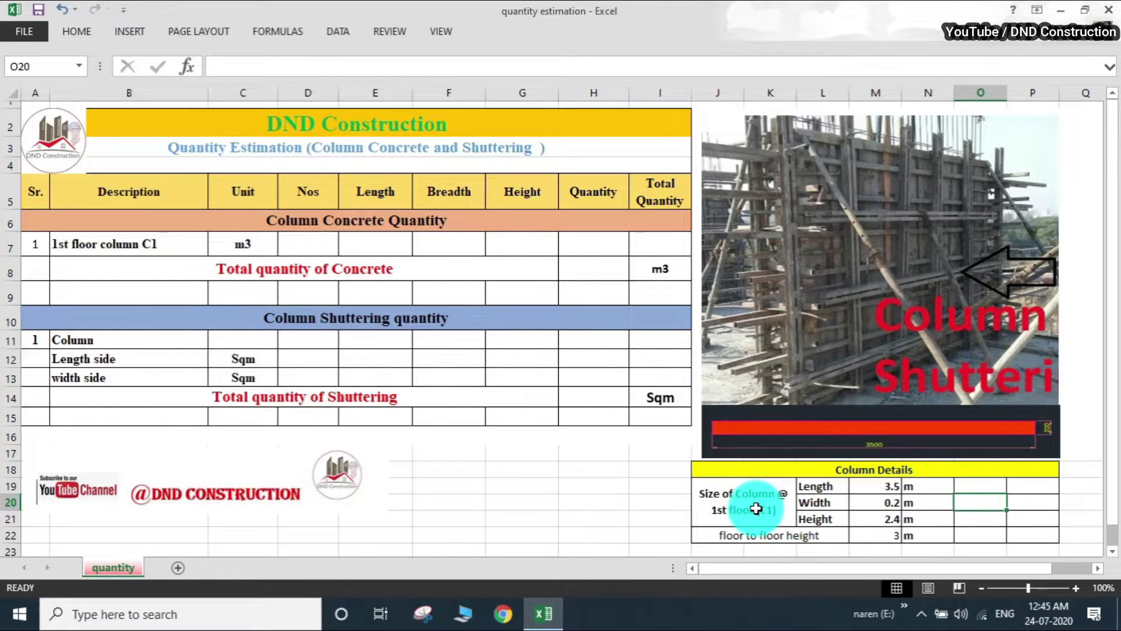
Fill row 7 of column C1 with Nos 1, length 3.5, breadth 0.2 and height 2.4
left_click(157, 245)
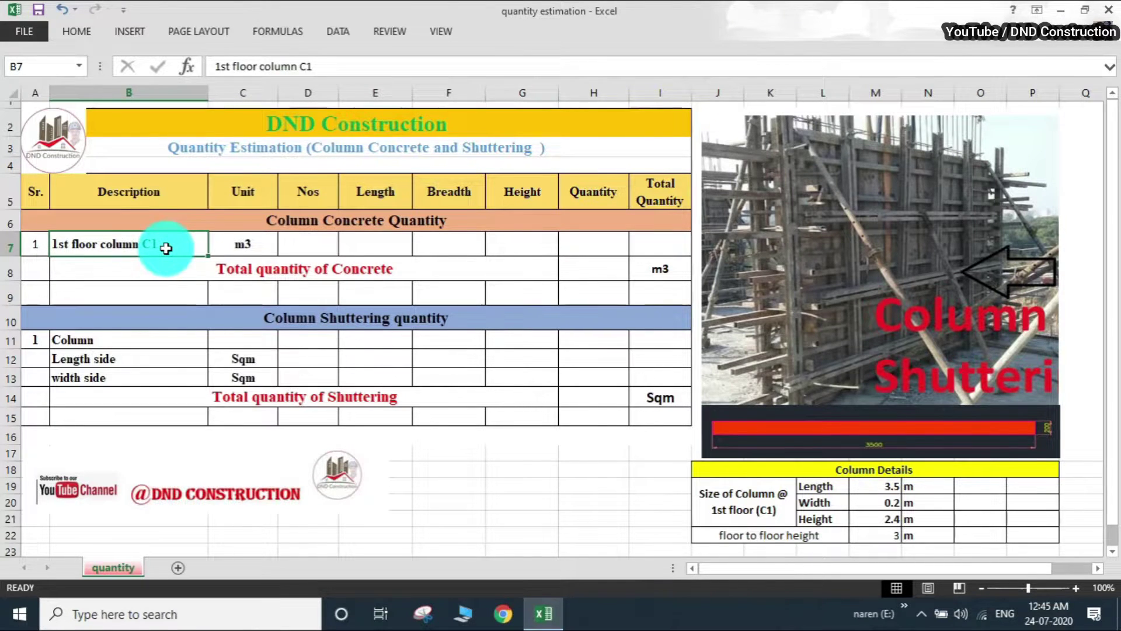
left_click(258, 244)
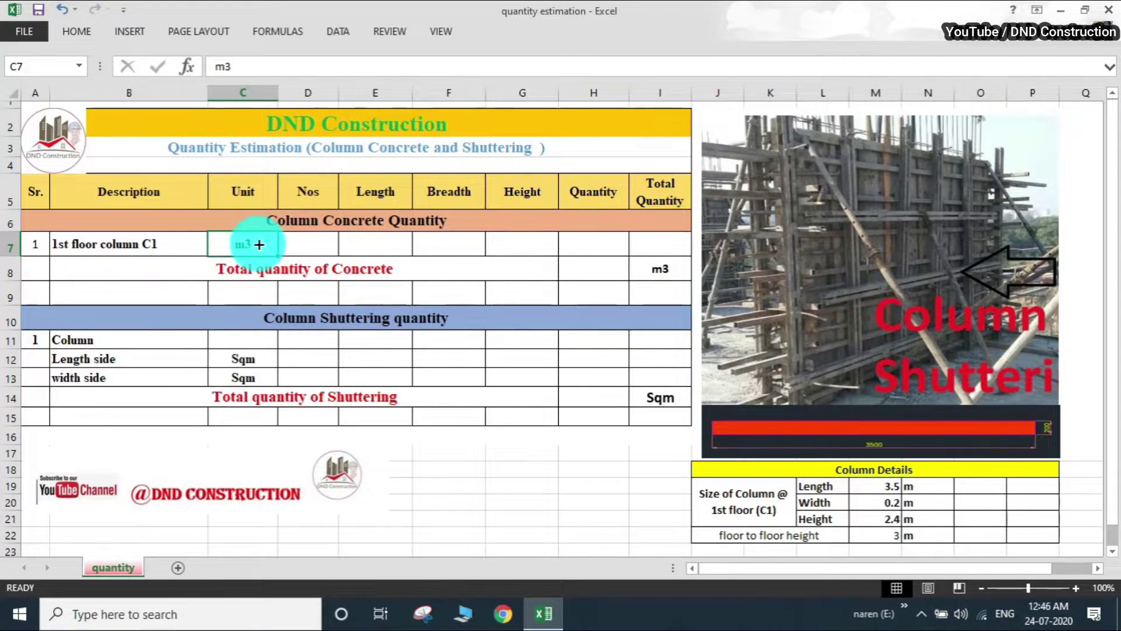
left_click(324, 239)
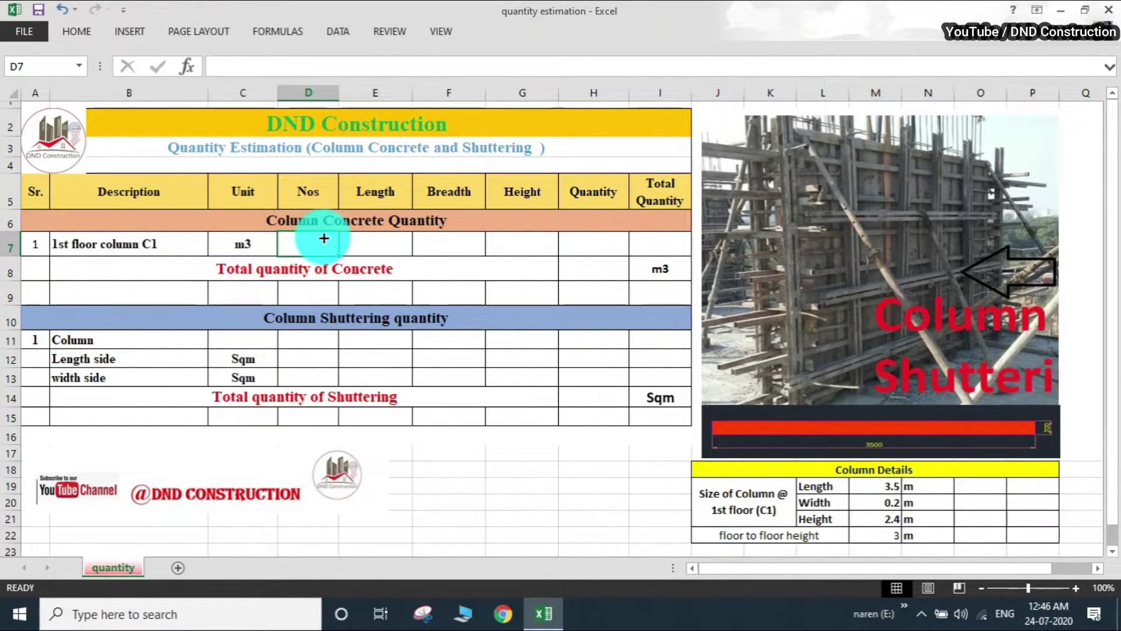
type("1")
left_click(385, 242)
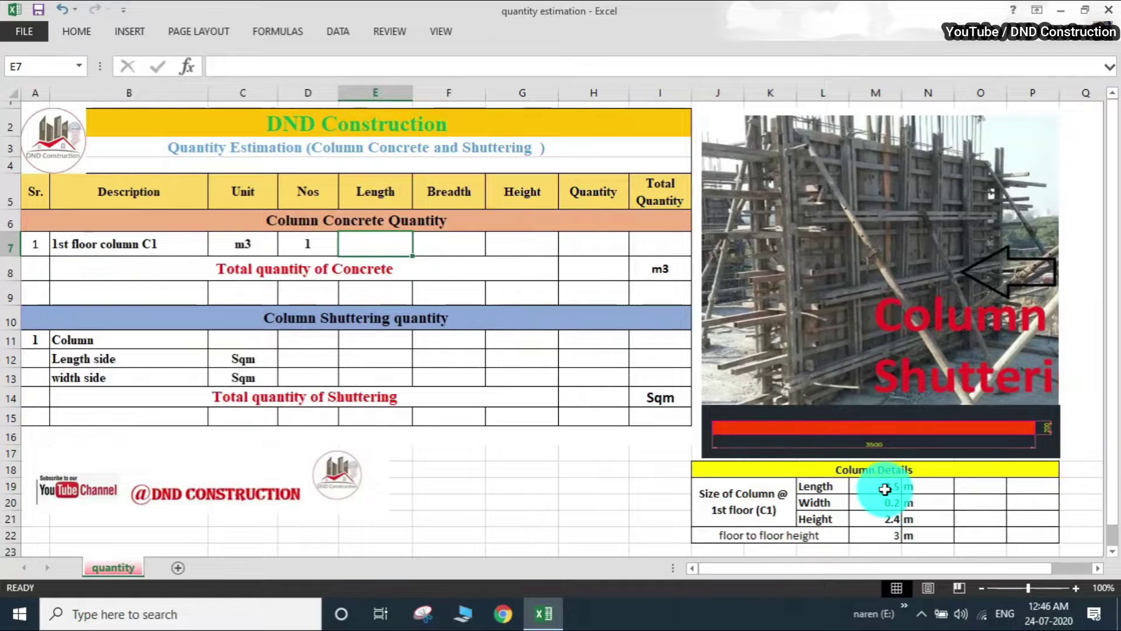
type("3.5")
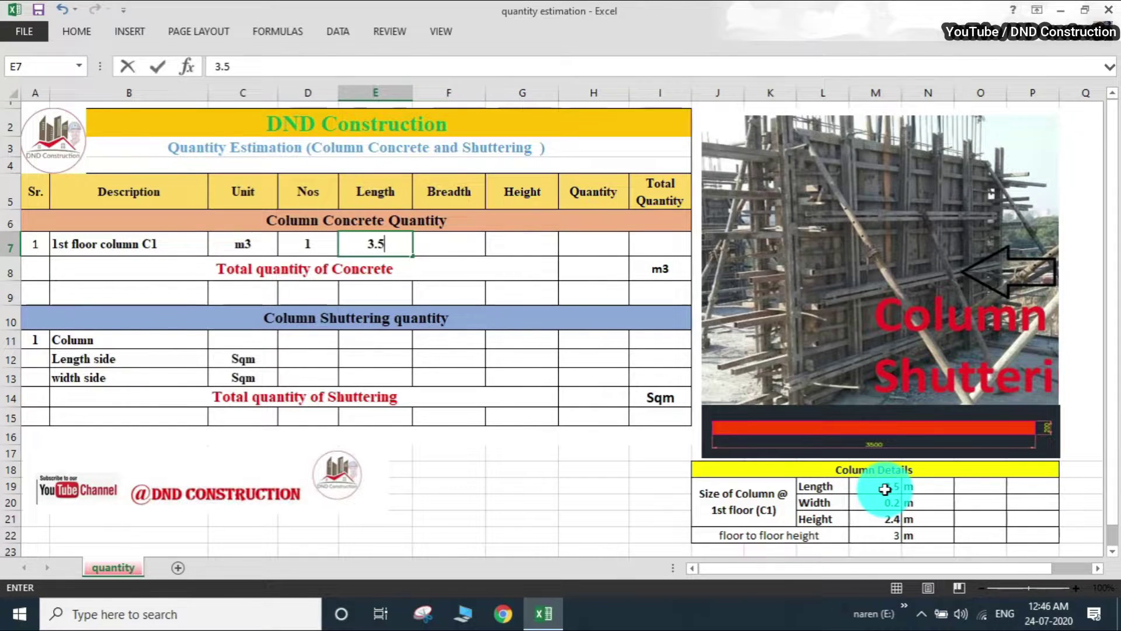
left_click(432, 239)
type("0.2")
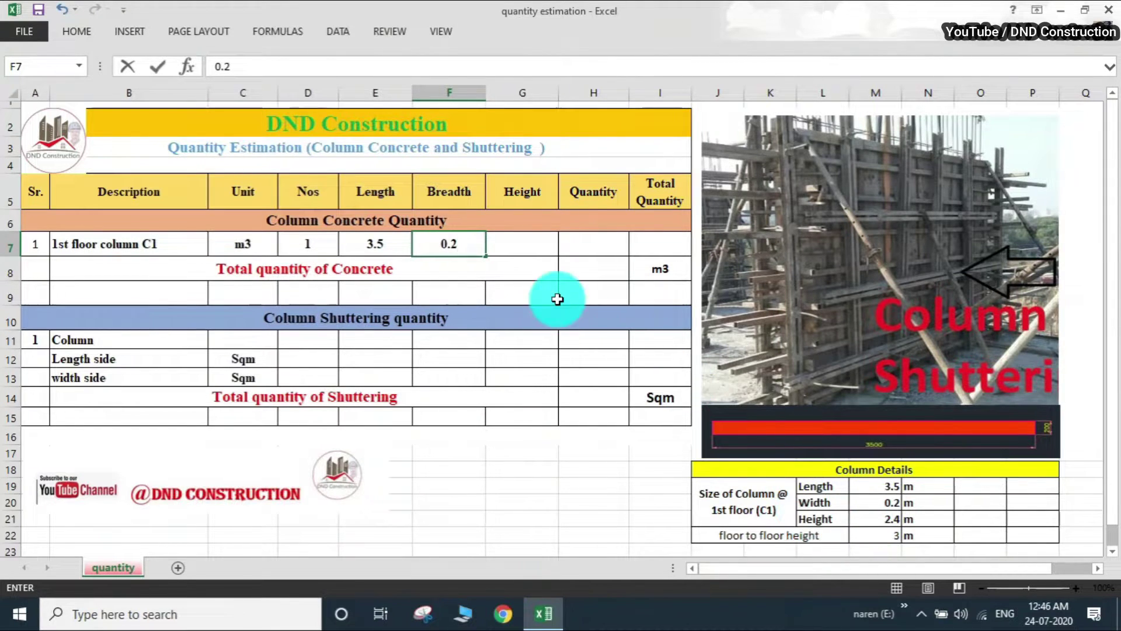
left_click(520, 242)
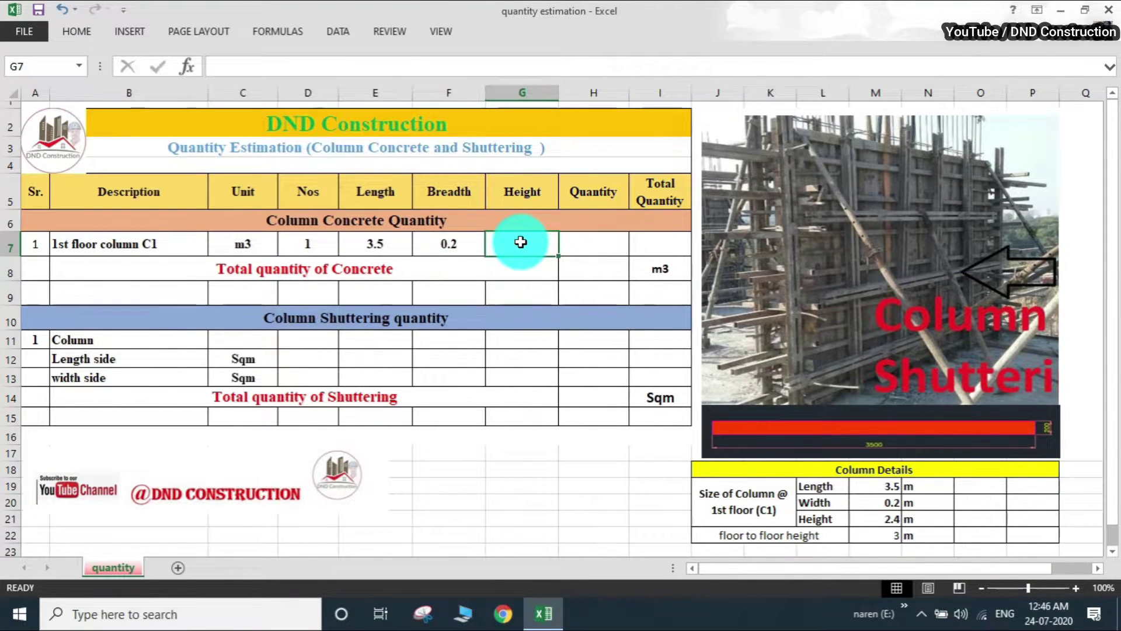
type("2.4")
left_click(597, 295)
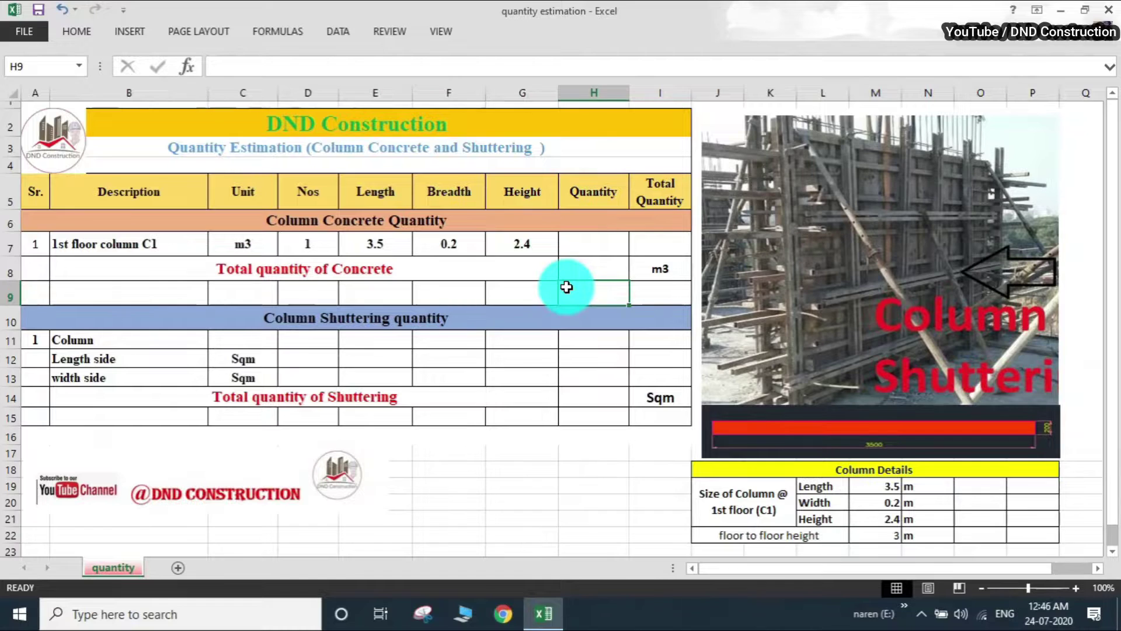
Recheck the G7 height and begin the concrete Quantity formula in H7
left_click(544, 242)
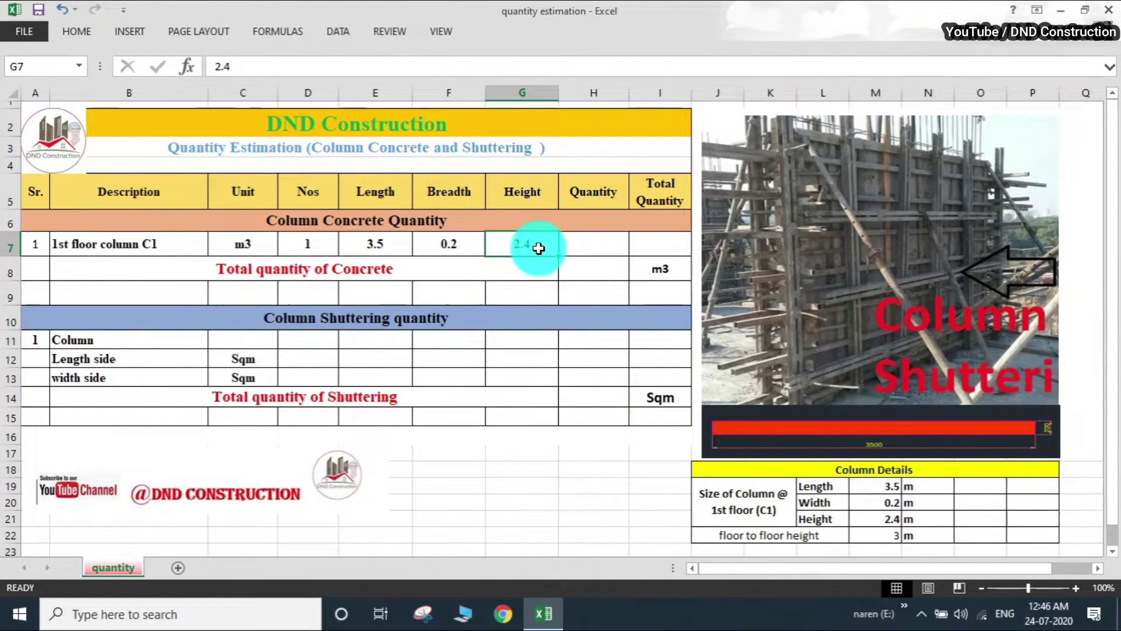
left_click(575, 249)
type("=")
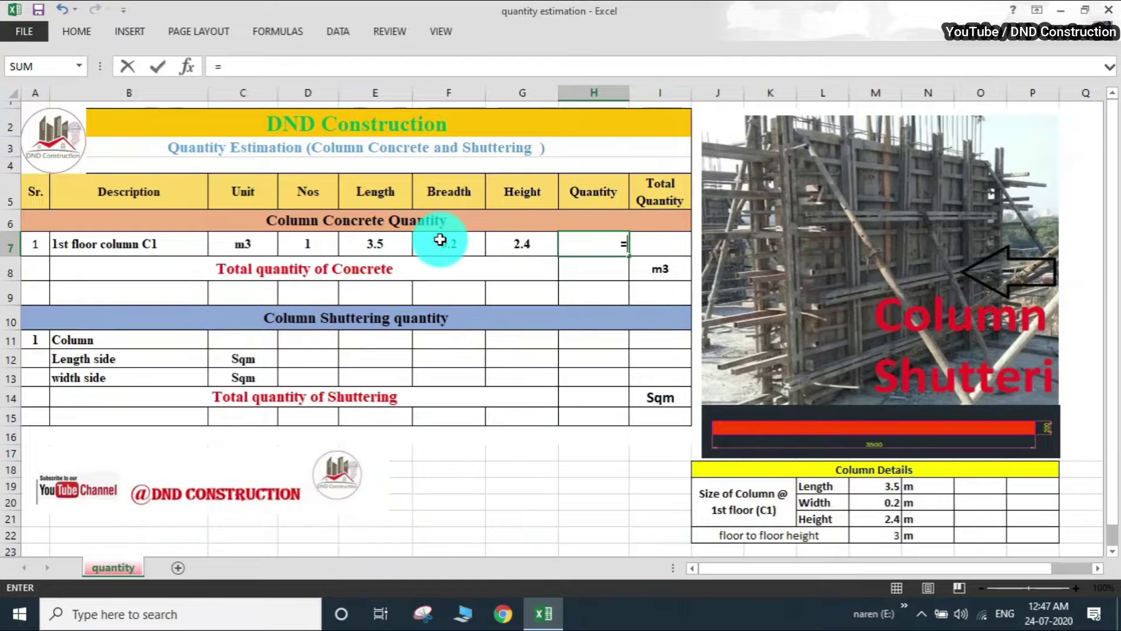
Compute the C1 concrete quantity in H7 as =D7*E7*F7*G7, giving 1.680
left_click(328, 246)
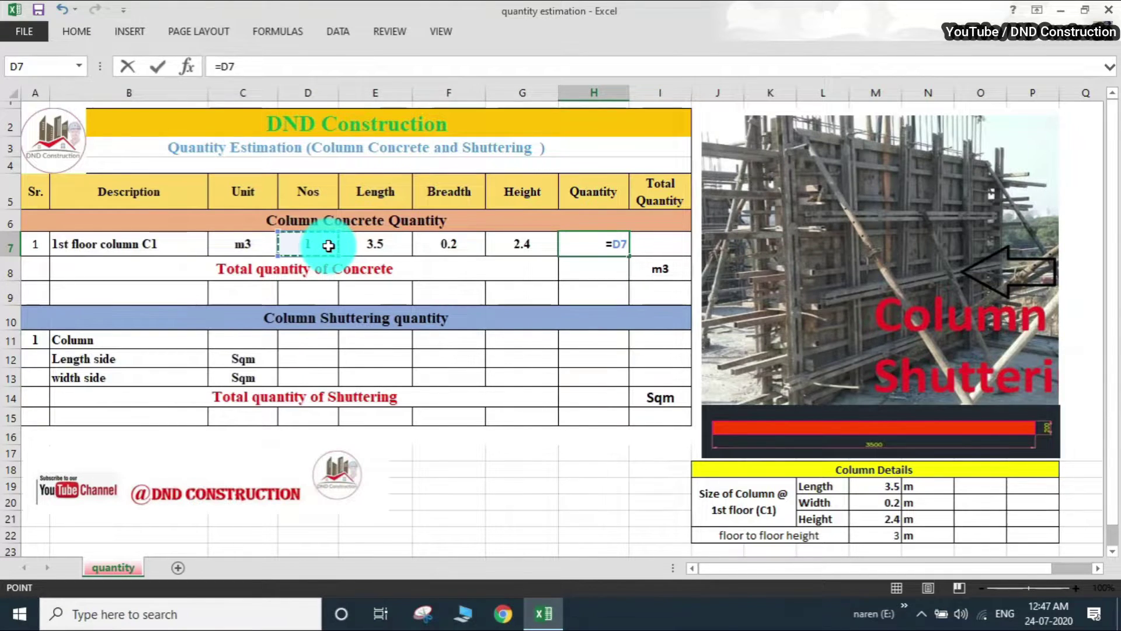
type("*")
left_click(368, 241)
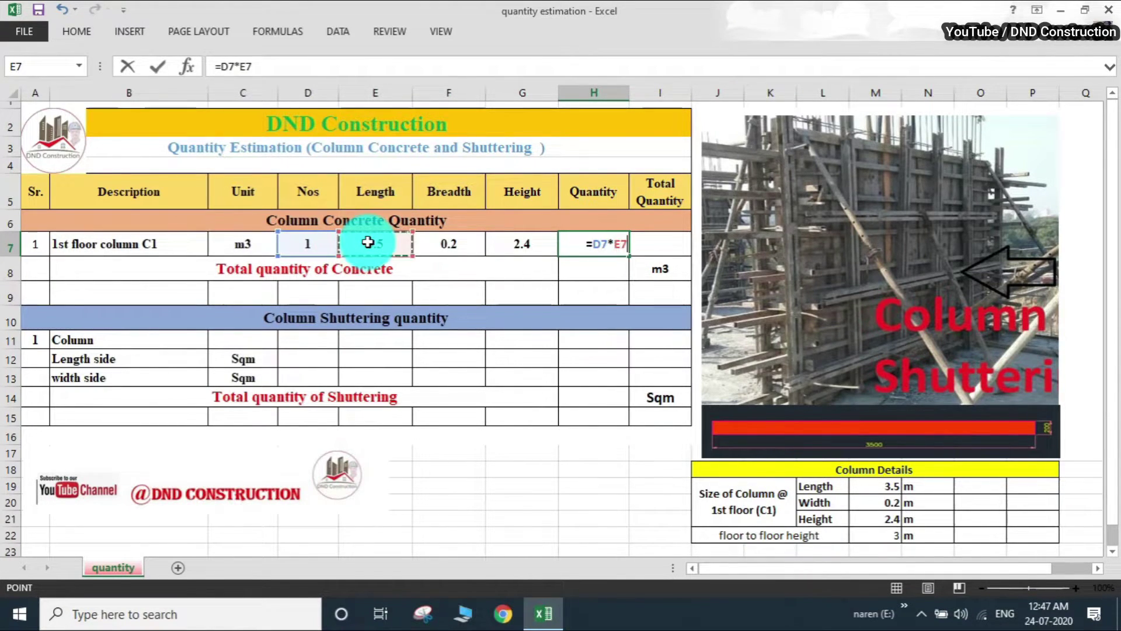
type("*")
left_click(461, 244)
type("*")
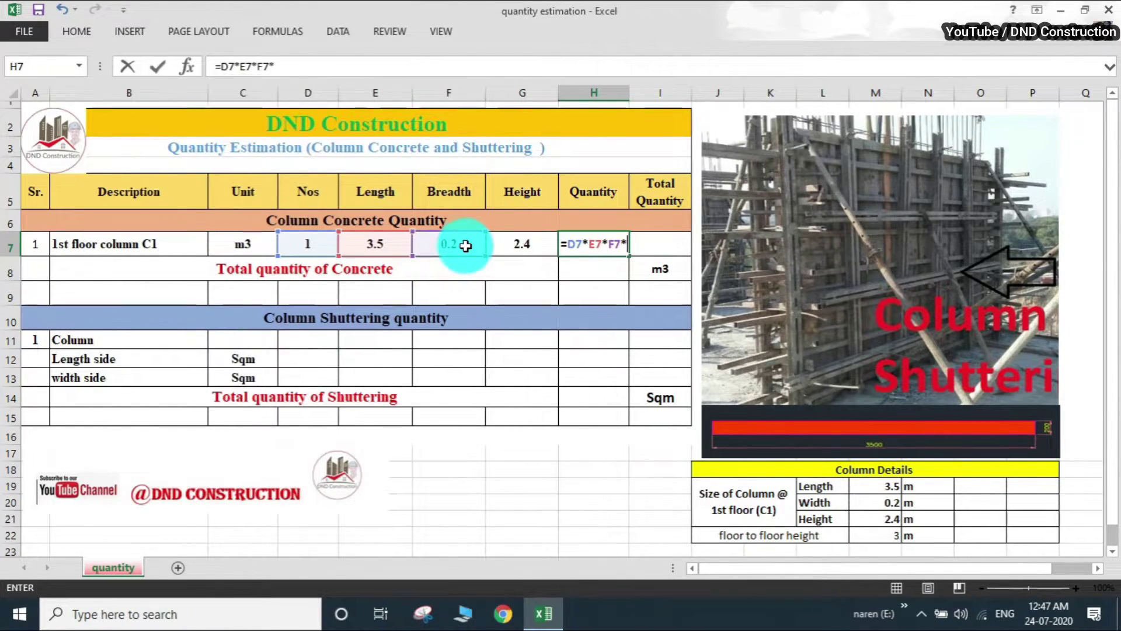
left_click(523, 245)
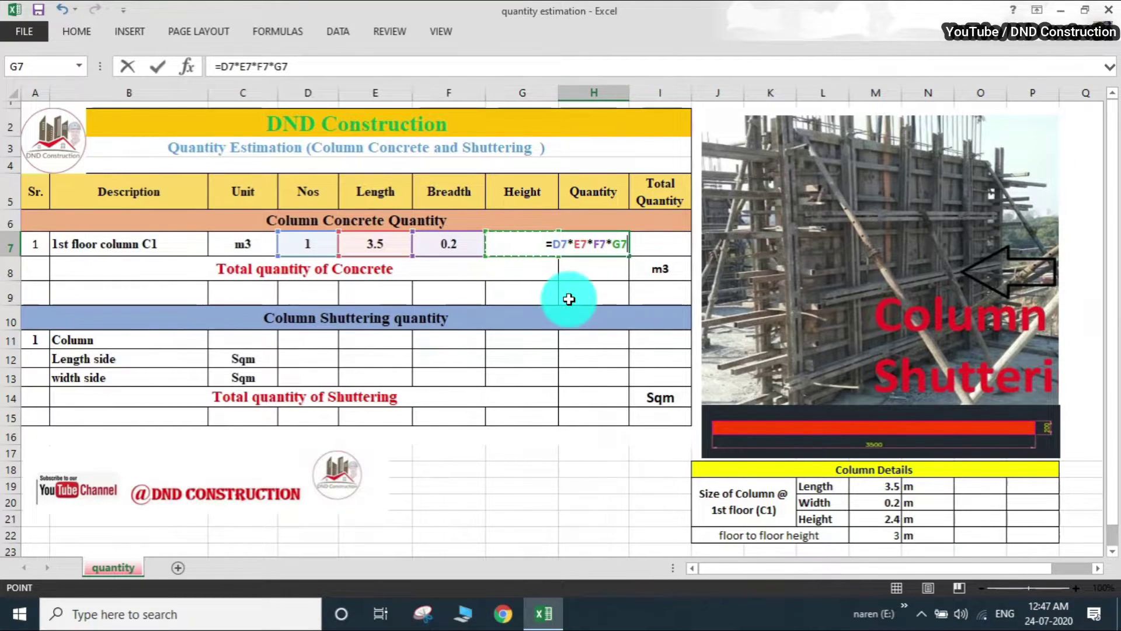
key("Return")
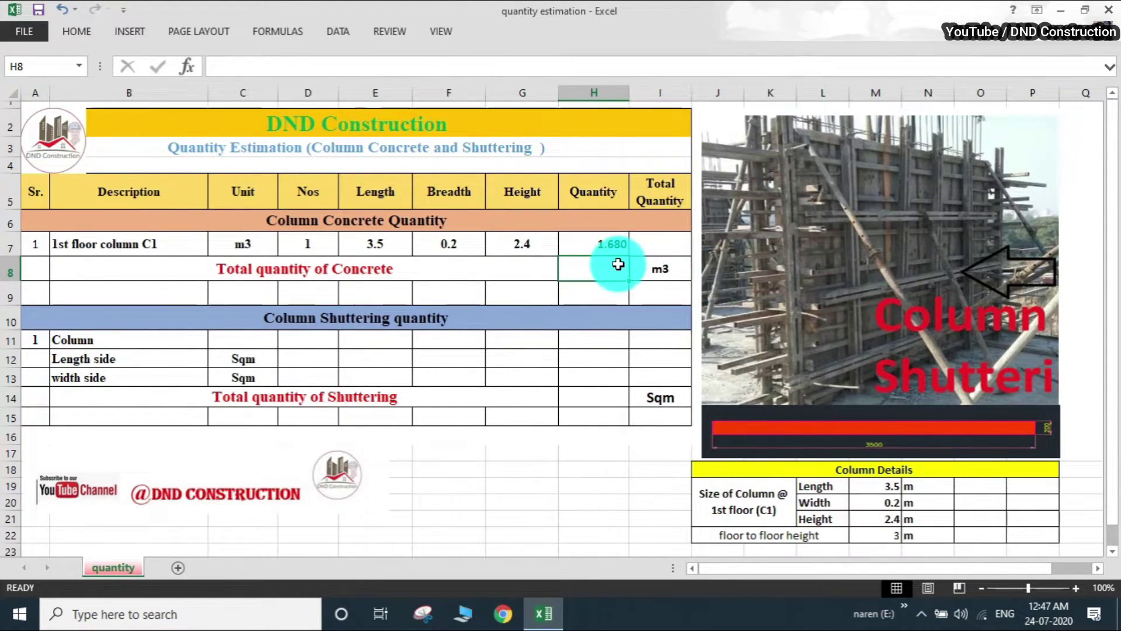
Set the concrete total to =H7 so it shows 1.680 m3
type("=")
left_click(605, 243)
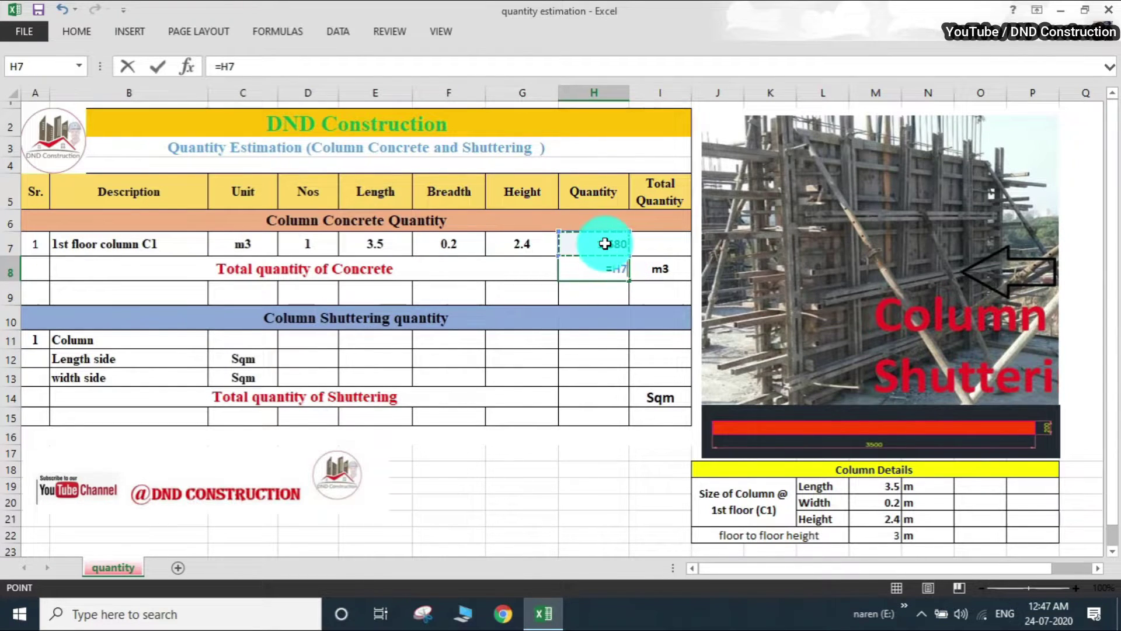
key("Return")
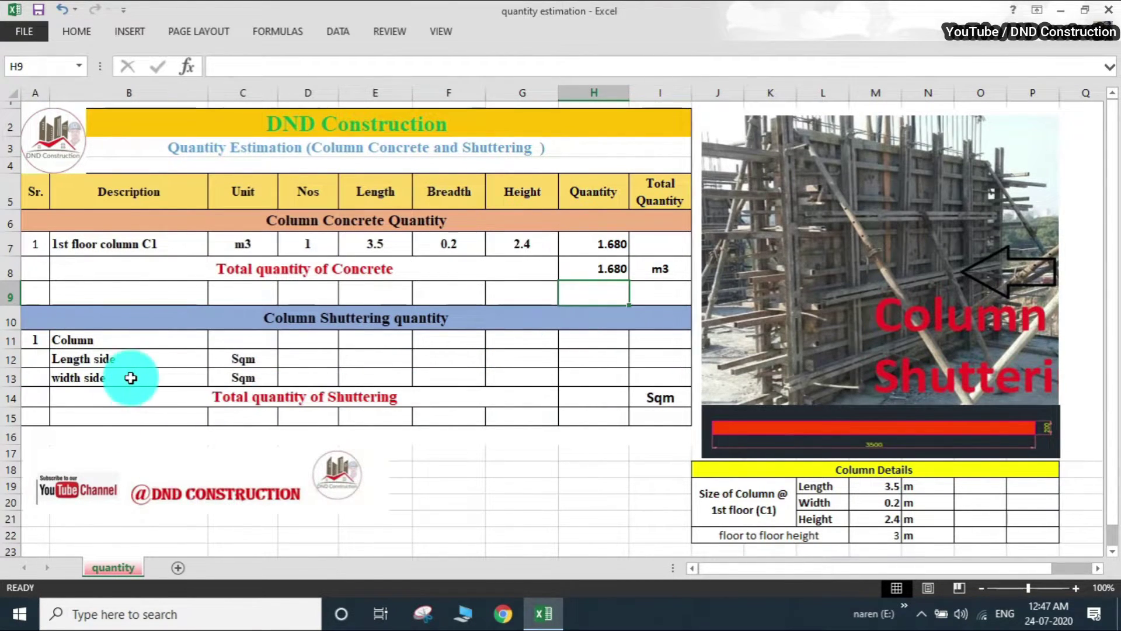
Enter the length side shuttering values: Nos 2, length 3.5 and height 2.4
left_click(301, 359)
type("=")
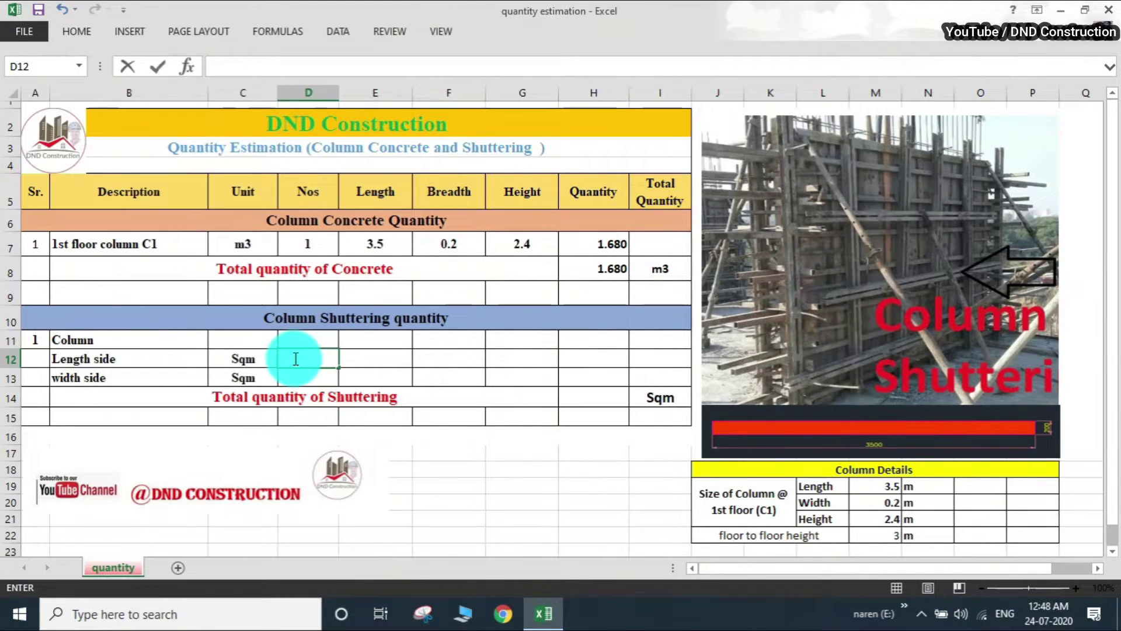
left_click(392, 362)
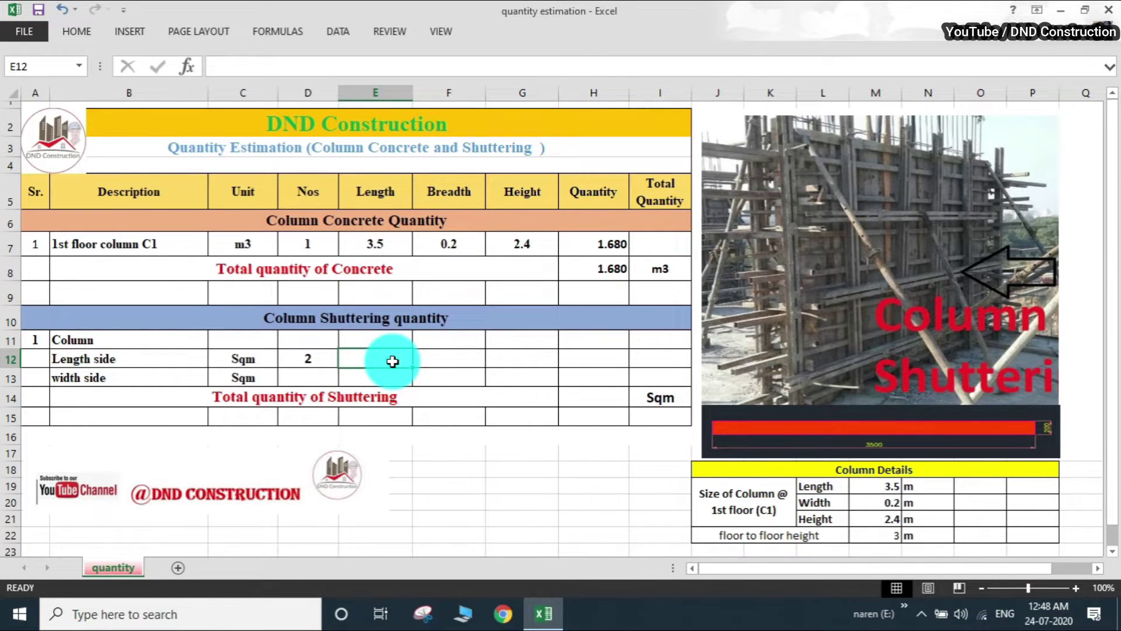
type("3.")
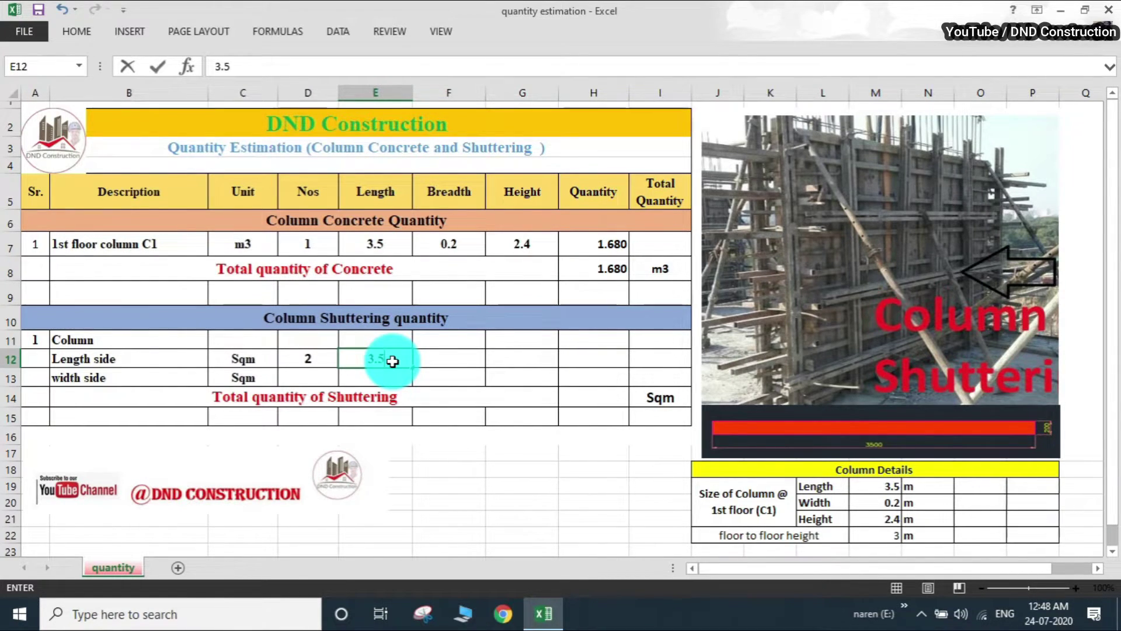
type("5")
key("ctrl+Return")
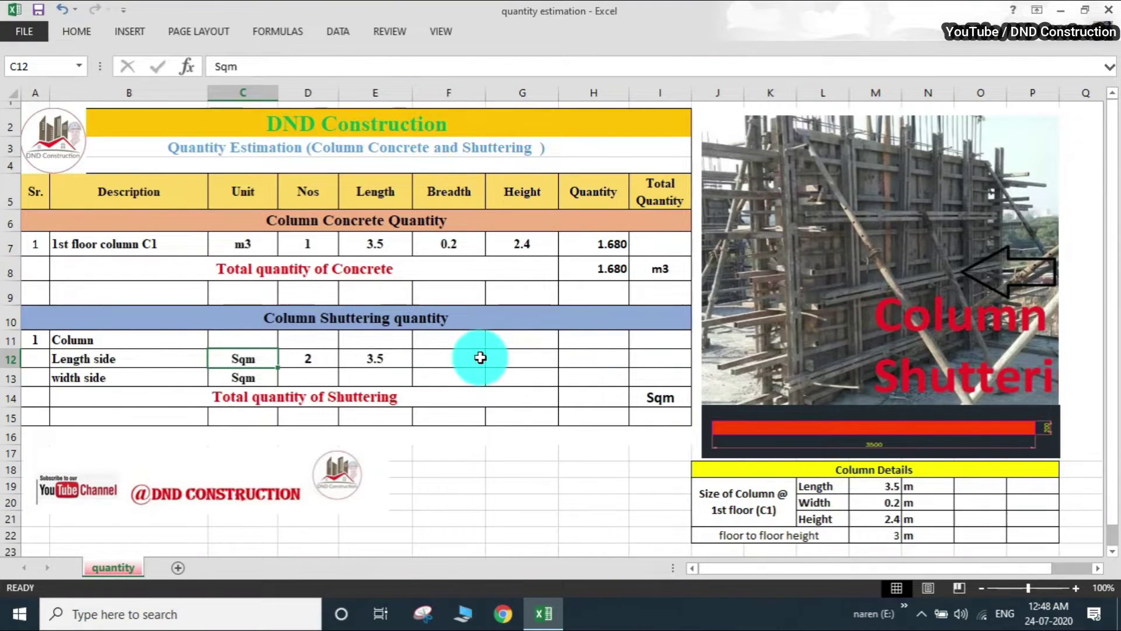
left_click(515, 354)
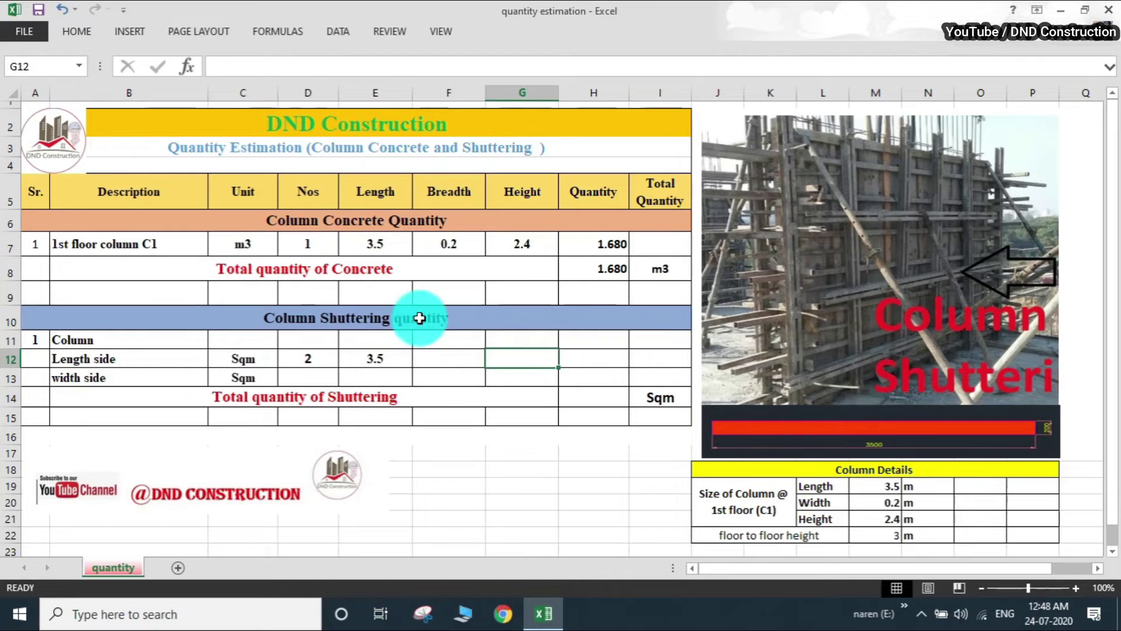
type("2.4")
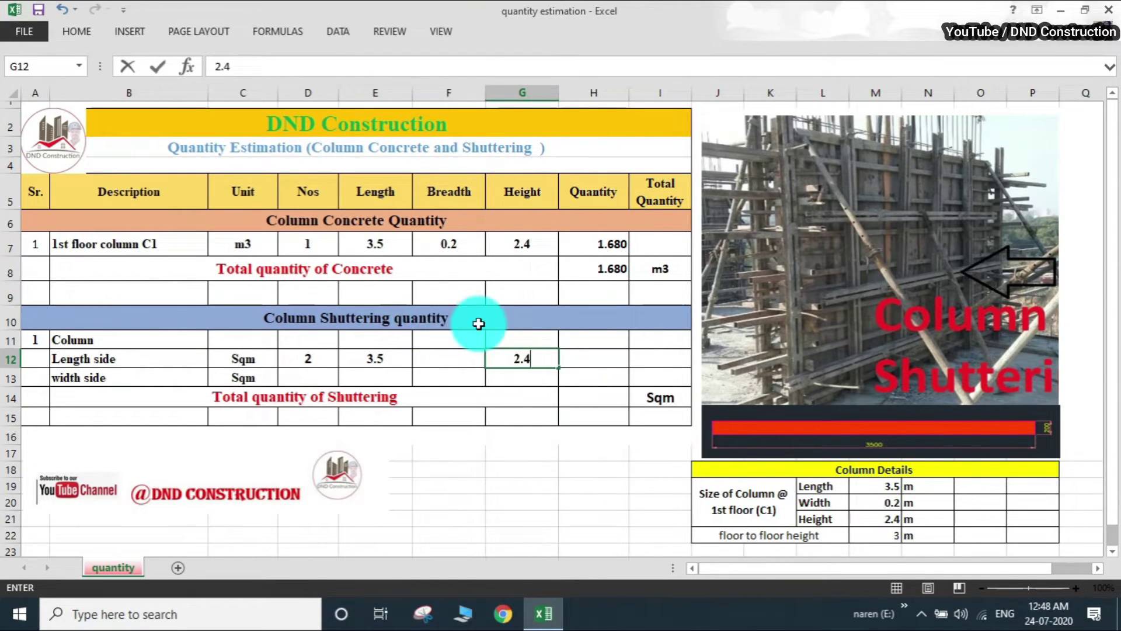
Enter =D12*E12*G12 in H12 for a length side quantity of 16.800
left_click(589, 358)
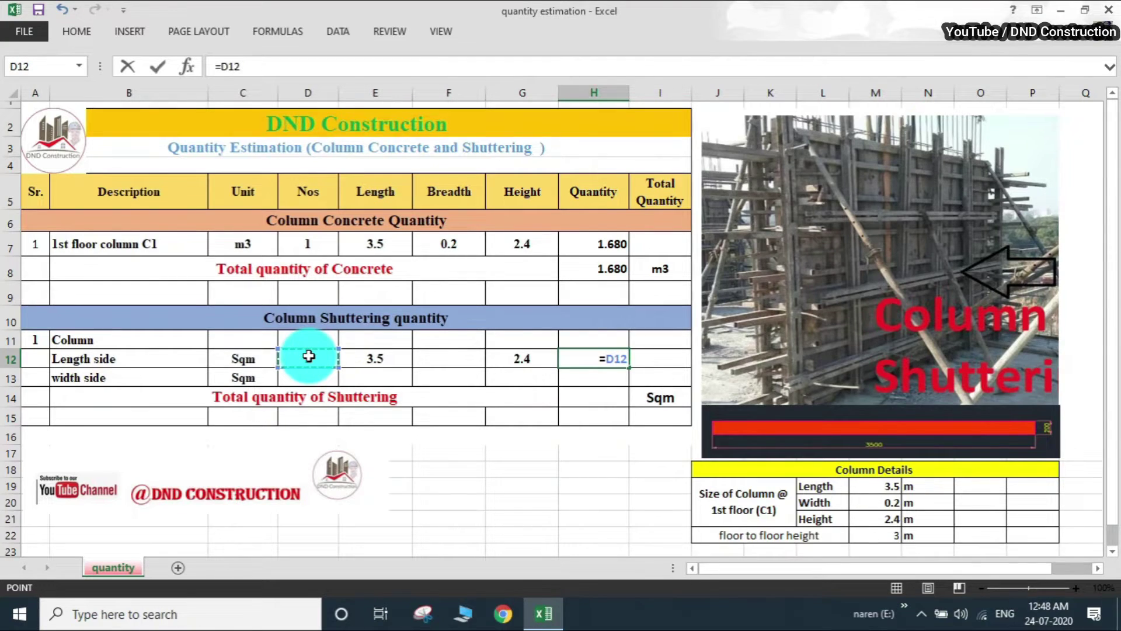
type("*")
left_click(363, 358)
type("*")
left_click(513, 362)
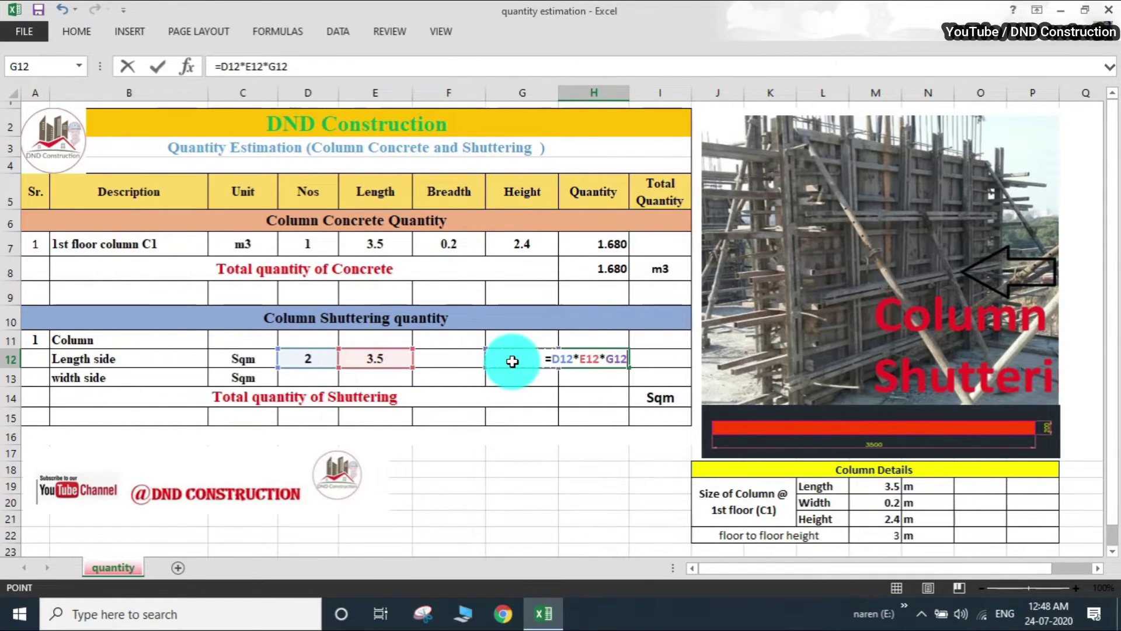
key("Return")
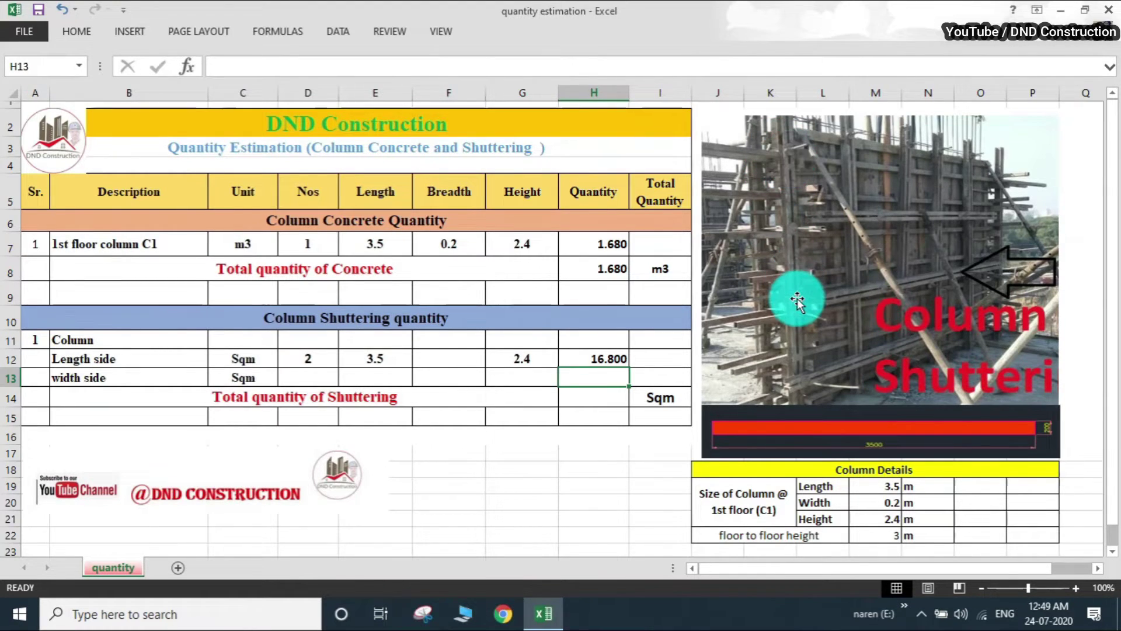
Enter the width side shuttering values: Nos 2, length 0.2 and height 2.4
left_click(318, 379)
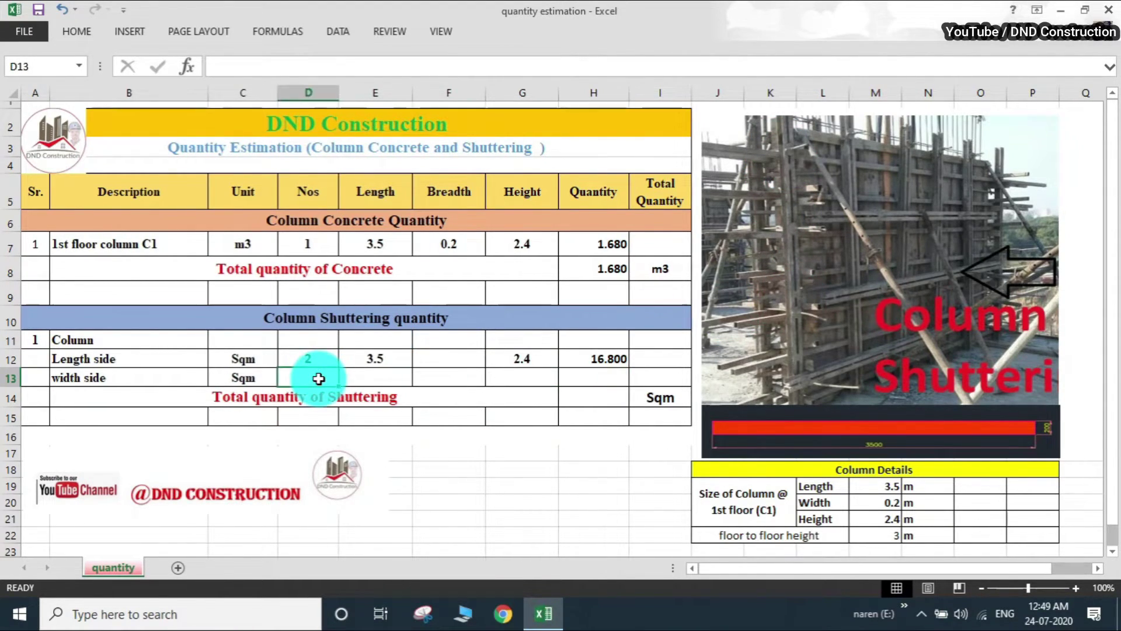
type("2")
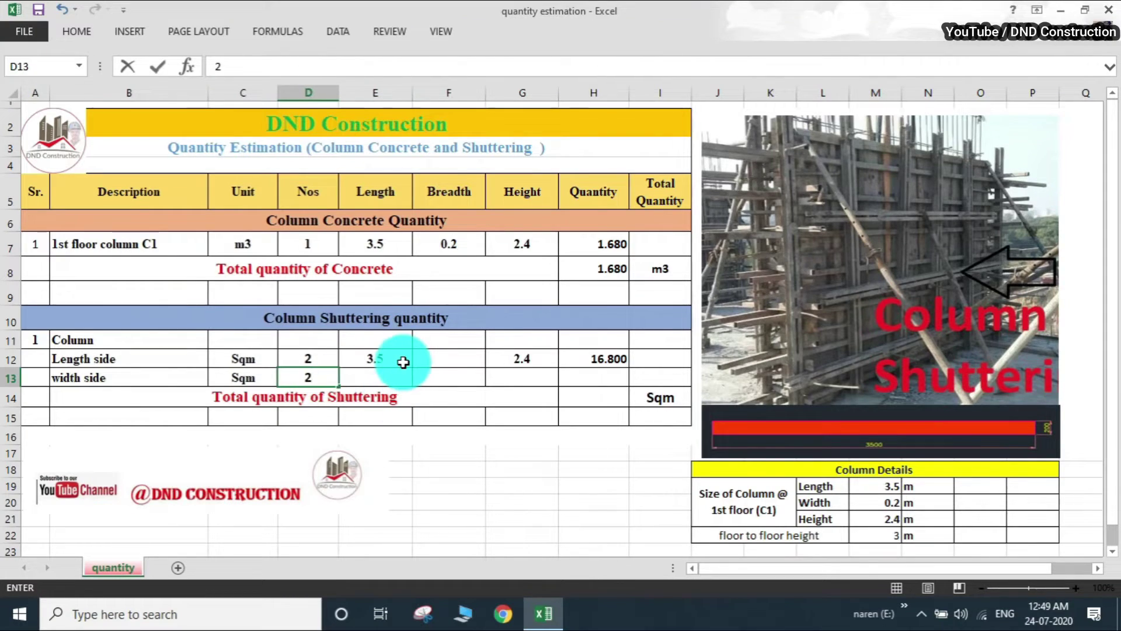
left_click(383, 380)
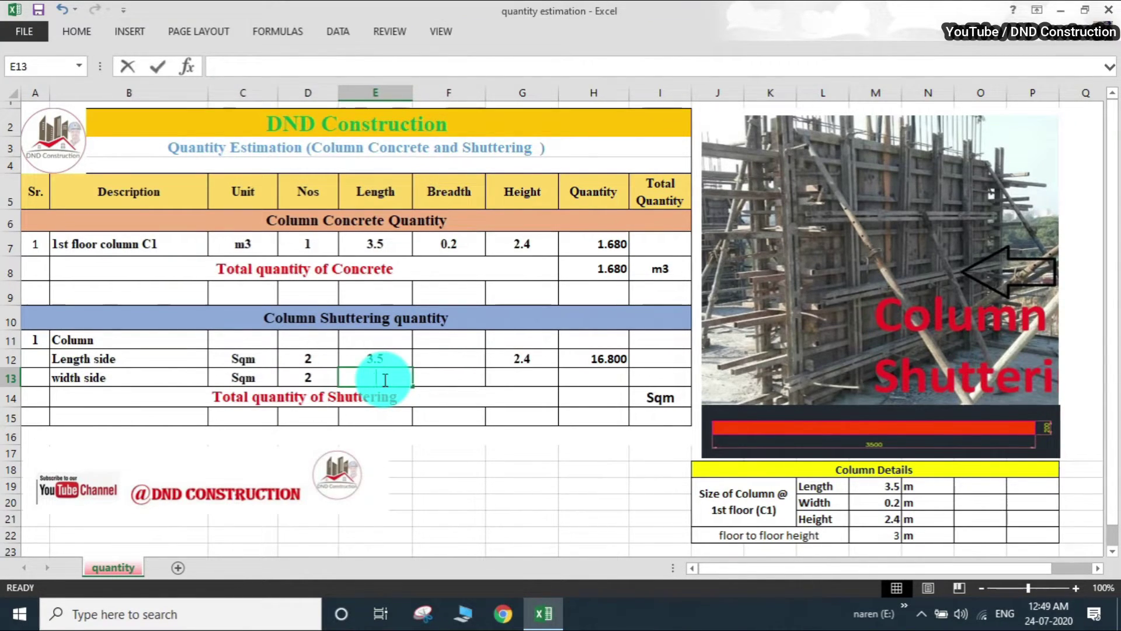
type("0.2")
left_click(522, 381)
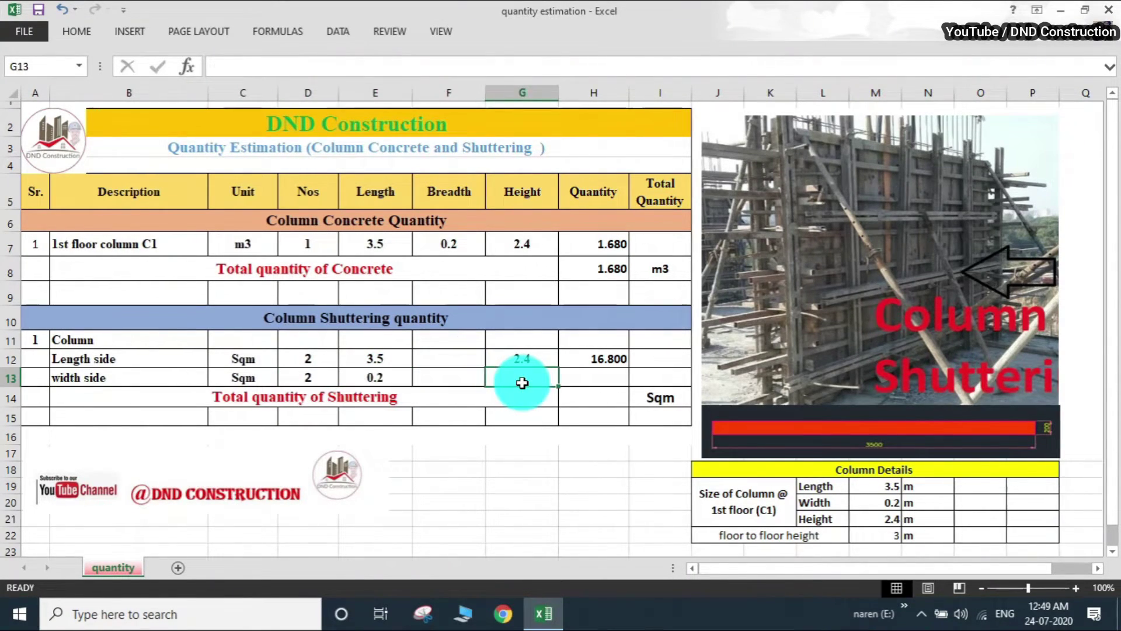
type("2.4")
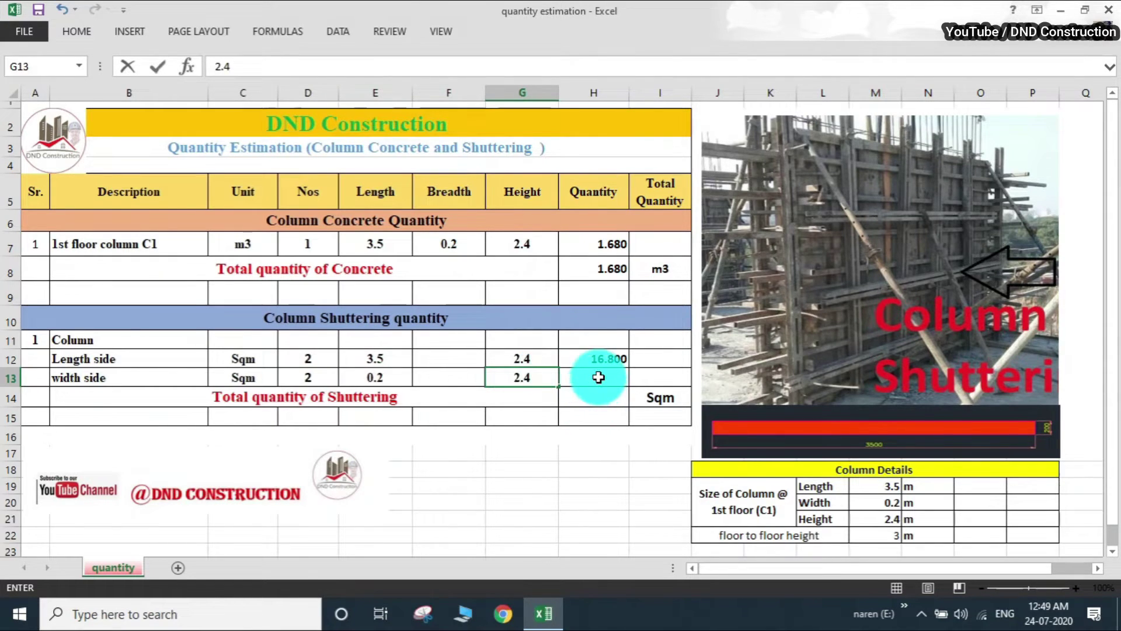
Enter =D13*E13*G13 in H13 for a width side quantity of 0.960
left_click(598, 377)
type("=D13")
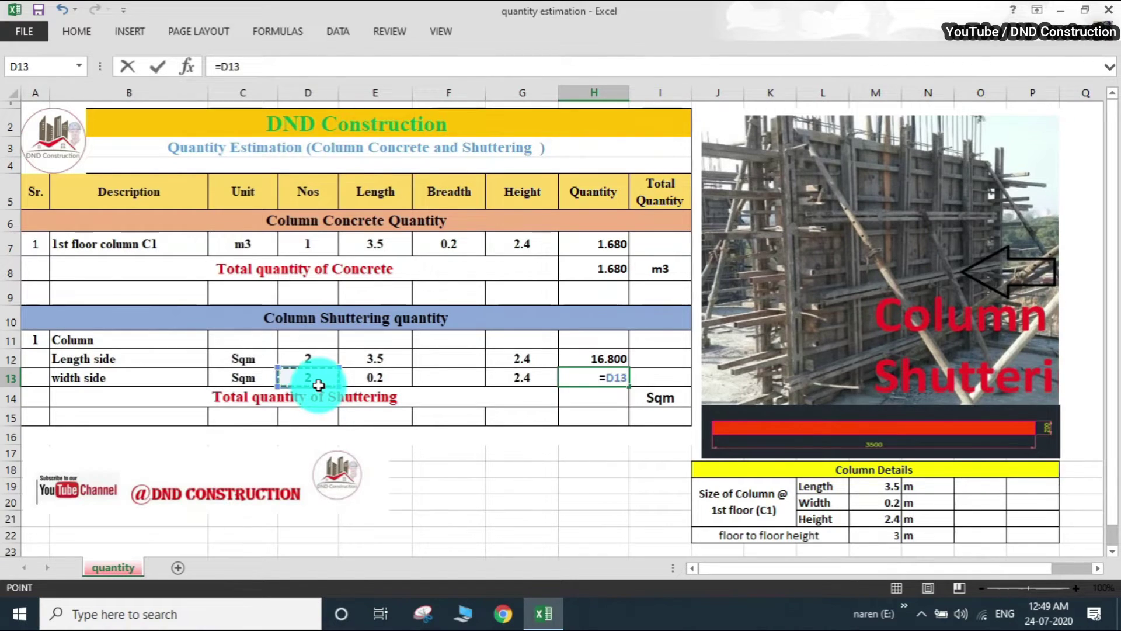
type("*")
left_click(376, 374)
type("*")
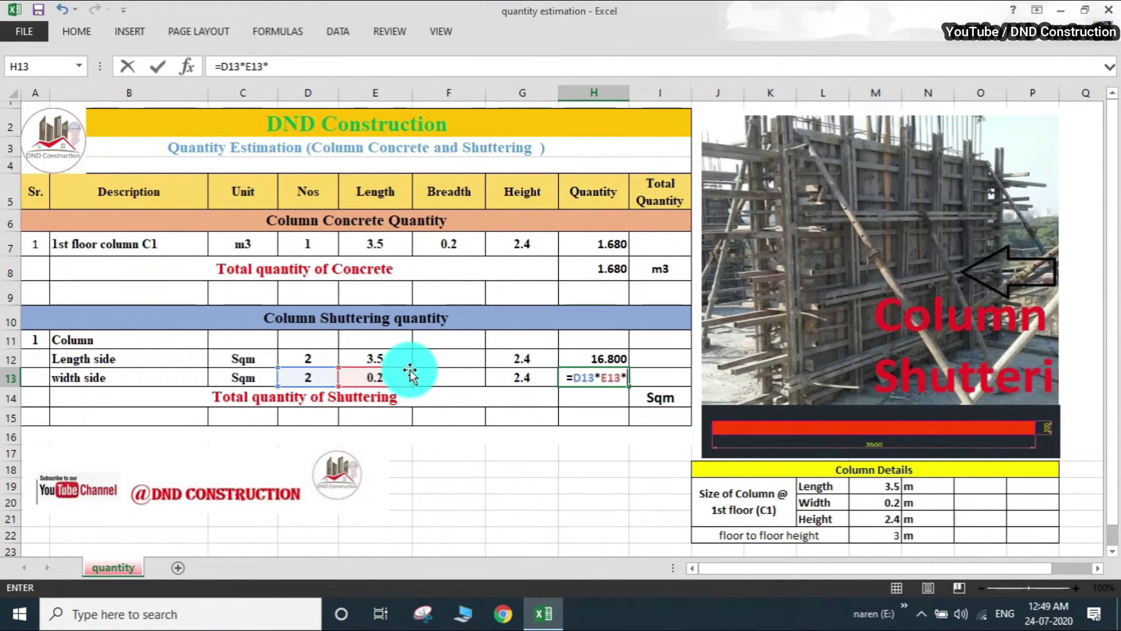
left_click(521, 382)
key("Return")
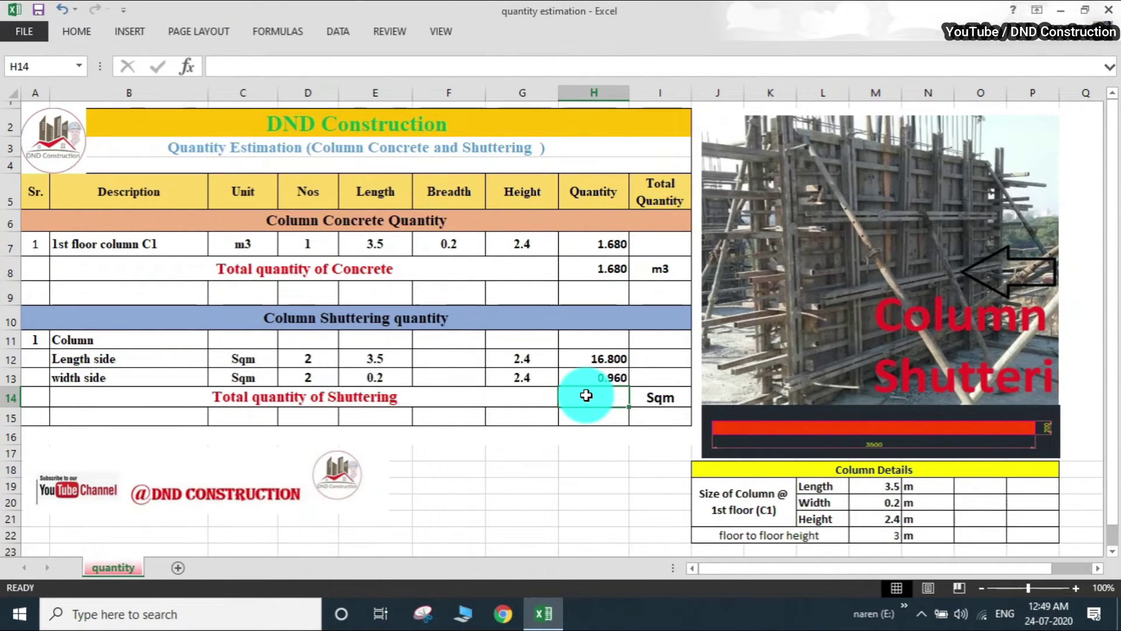
Enter =H12+H13 in H14 so the shuttering total reads 18 Sqm
type("=")
left_click(606, 353)
type("+")
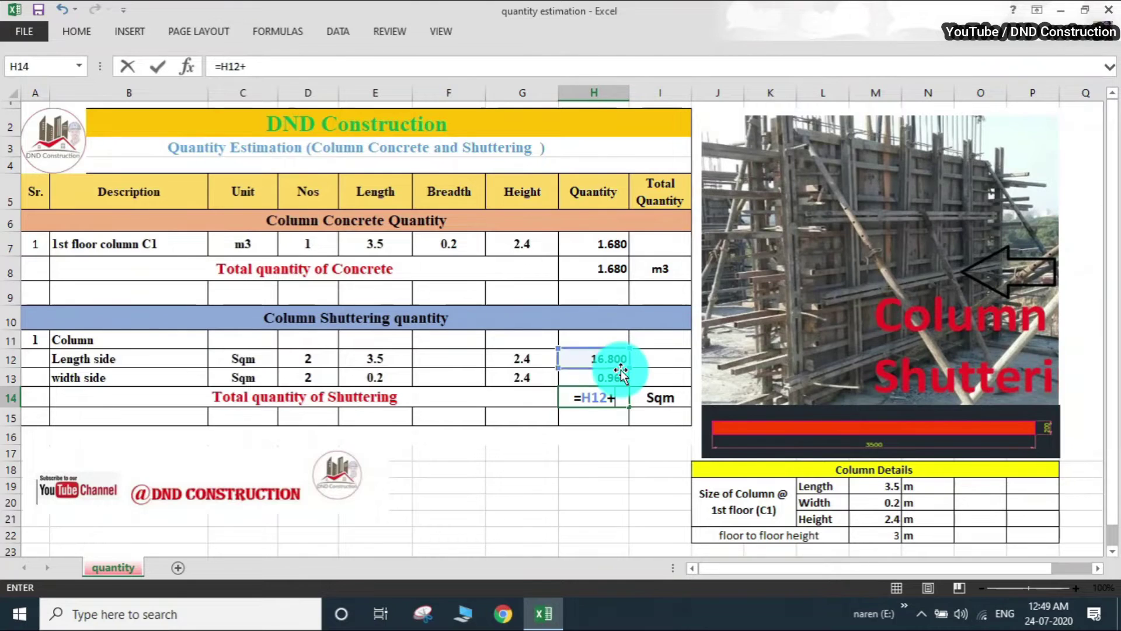
left_click(620, 376)
key("Return")
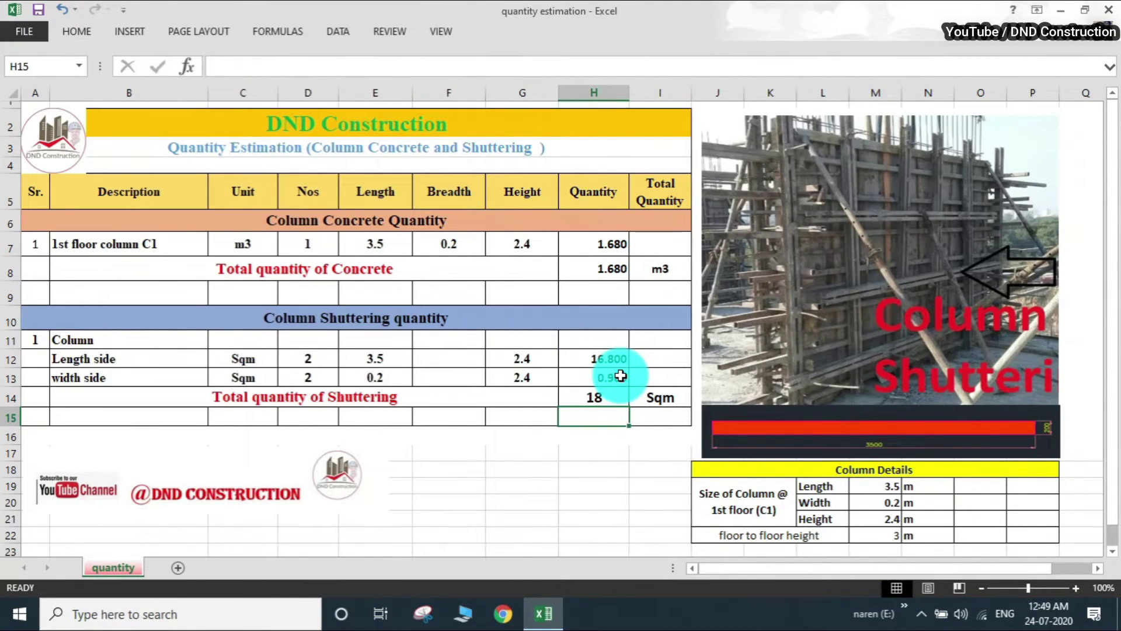